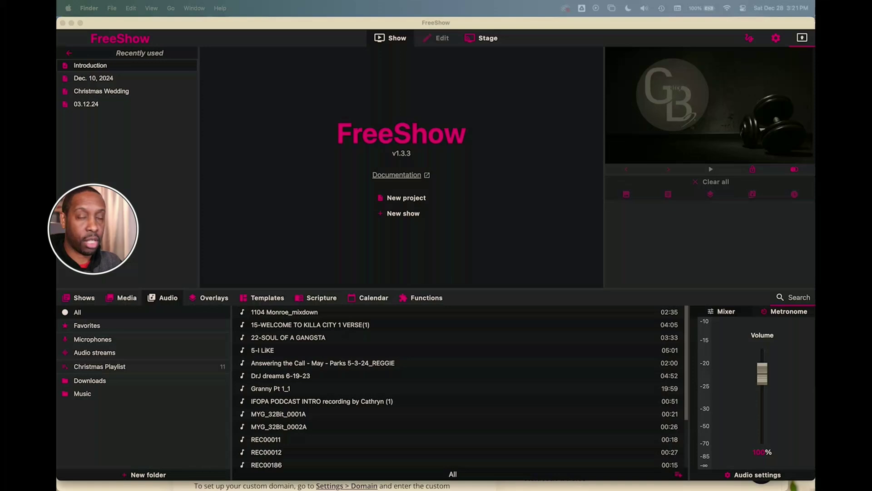
# - Save the current work and bring up FreeShow's audio library
pyautogui.hotkey('ctrl', 's')
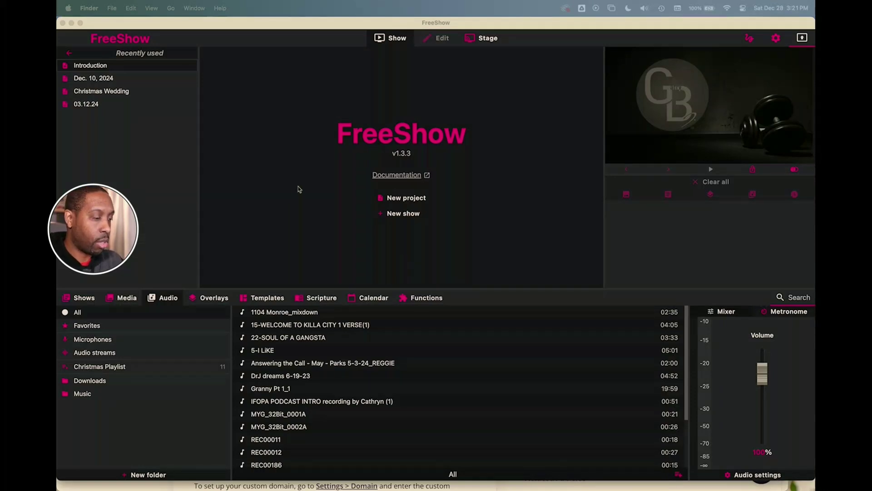
pyautogui.click(165, 302)
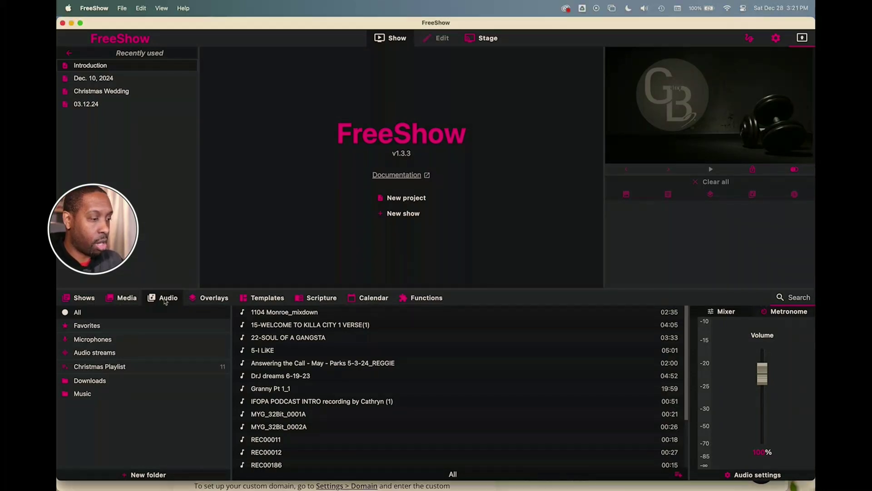
pyautogui.click(129, 299)
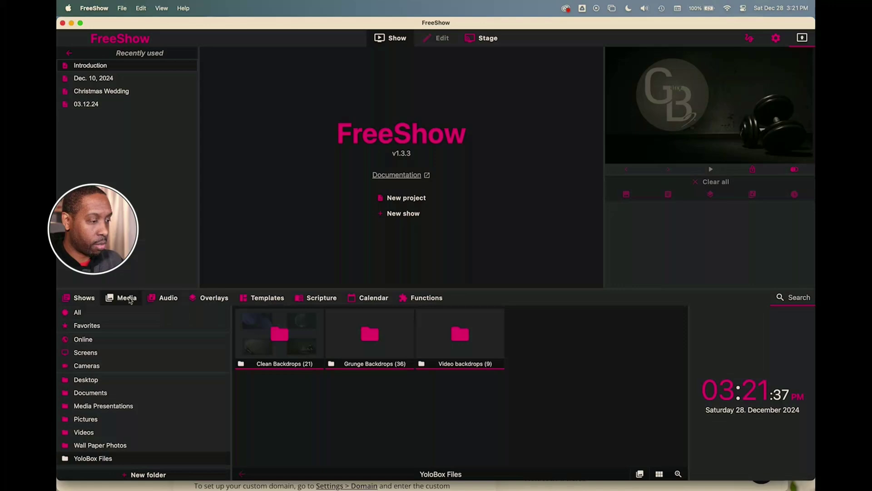
pyautogui.click(165, 298)
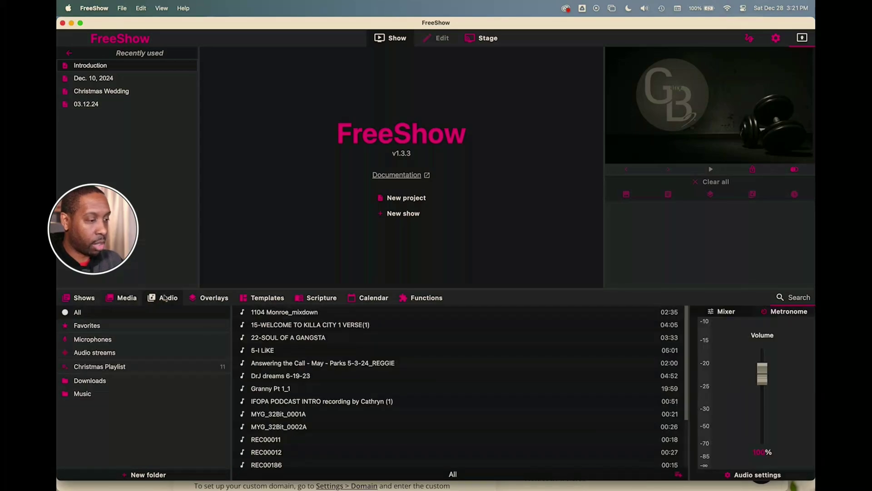
# - Create a new audio playlist named 'New Beats'
pyautogui.click(679, 476)
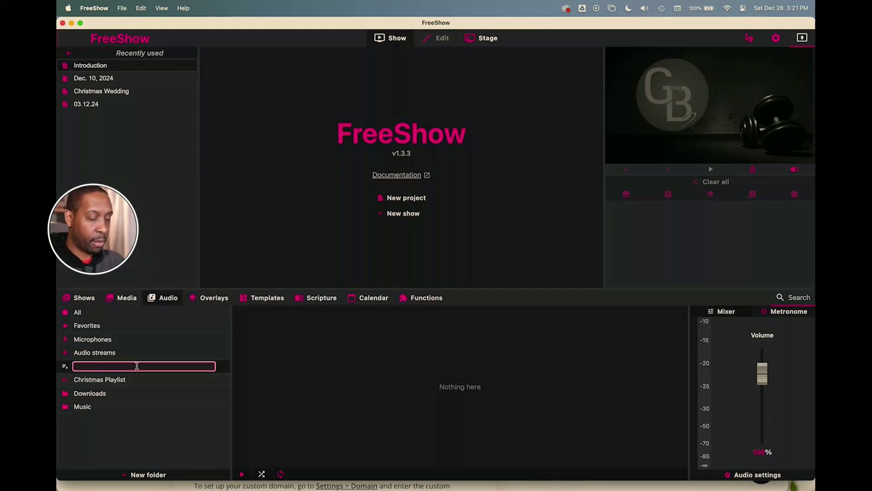
pyautogui.write('Do')
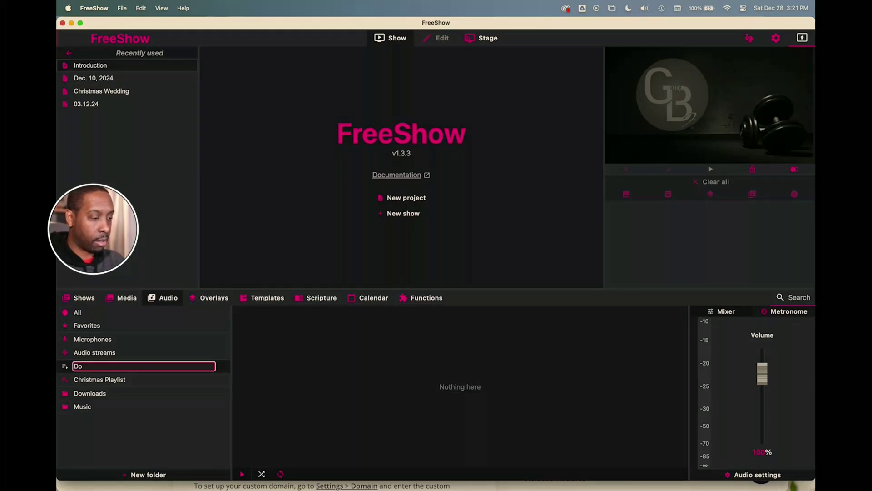
pyautogui.write('wnl')
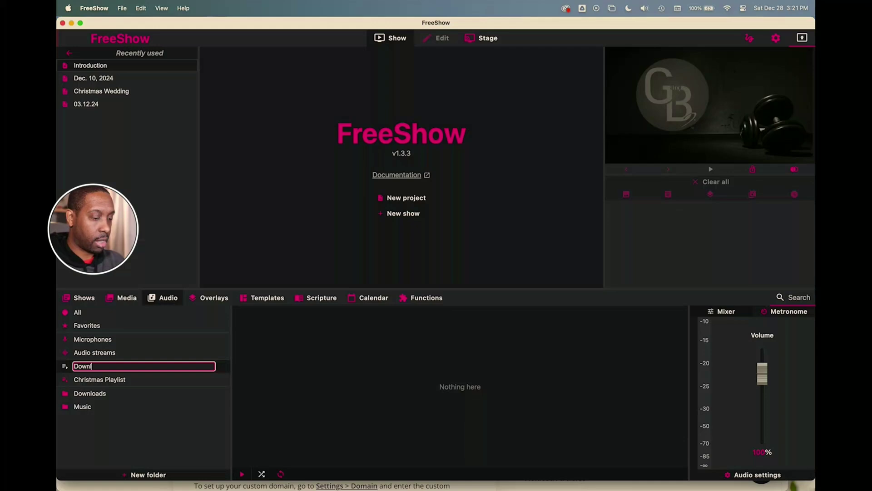
pyautogui.write('o')
pyautogui.press('BackSpace')
pyautogui.press('BackSpace')
pyautogui.press('BackSpace')
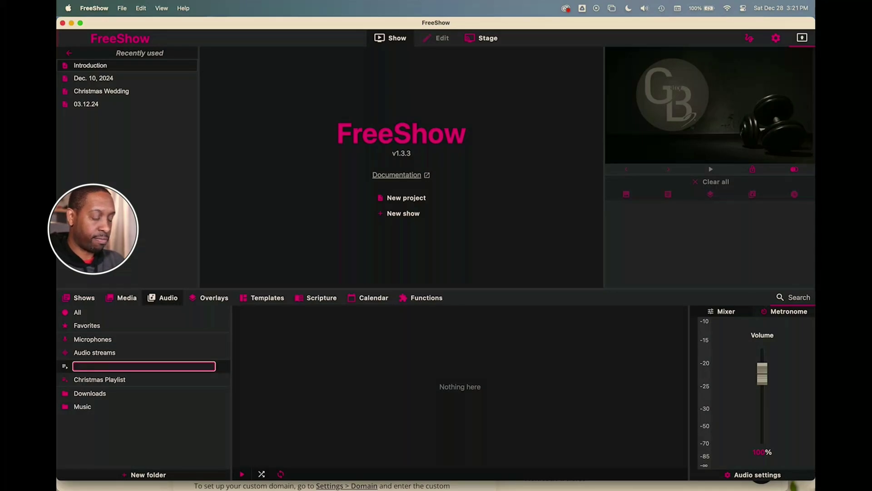
pyautogui.write('New Beats')
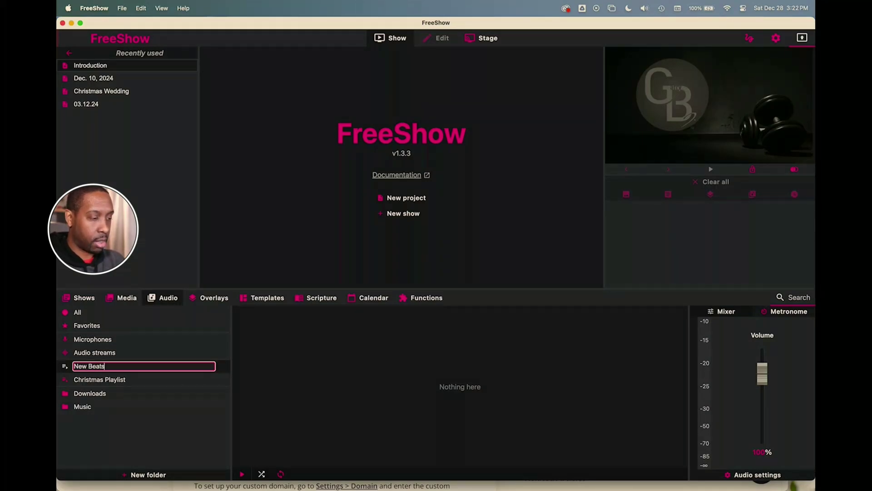
pyautogui.press('Return')
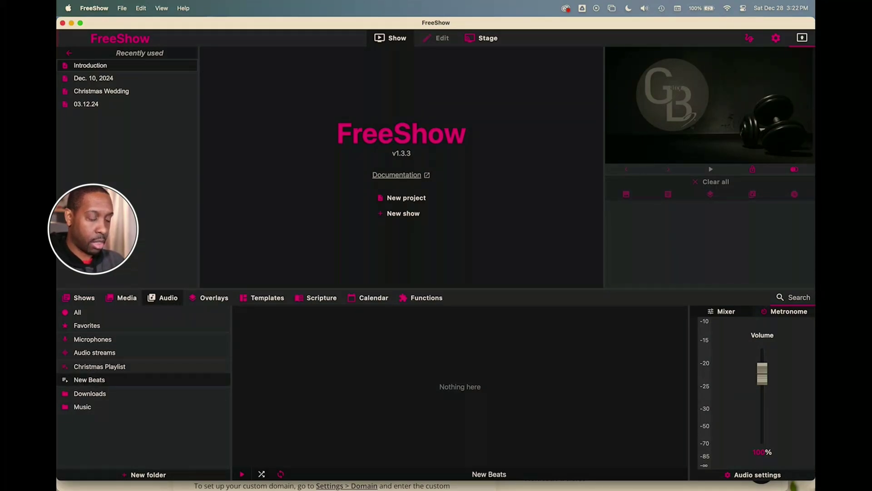
# - Add the Music > Downloaded Music folder to the audio library as a new folder
pyautogui.click(146, 474)
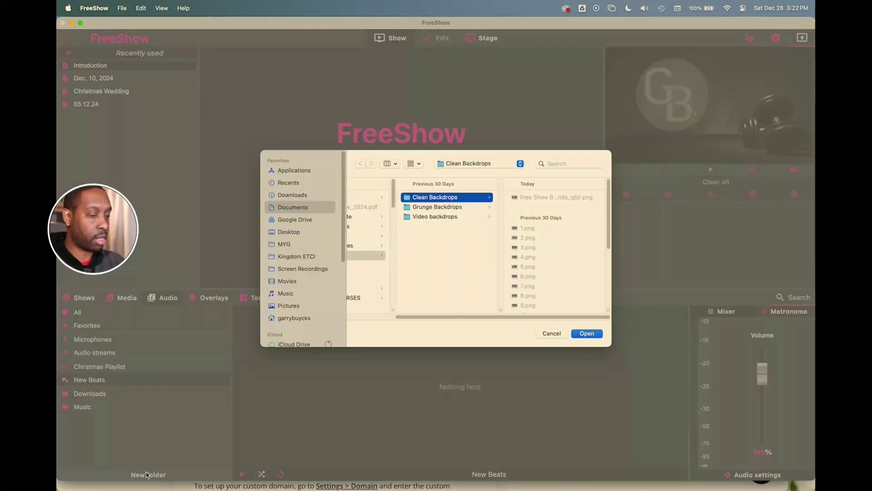
pyautogui.scroll(-5, 292, 240)
pyautogui.click(291, 229)
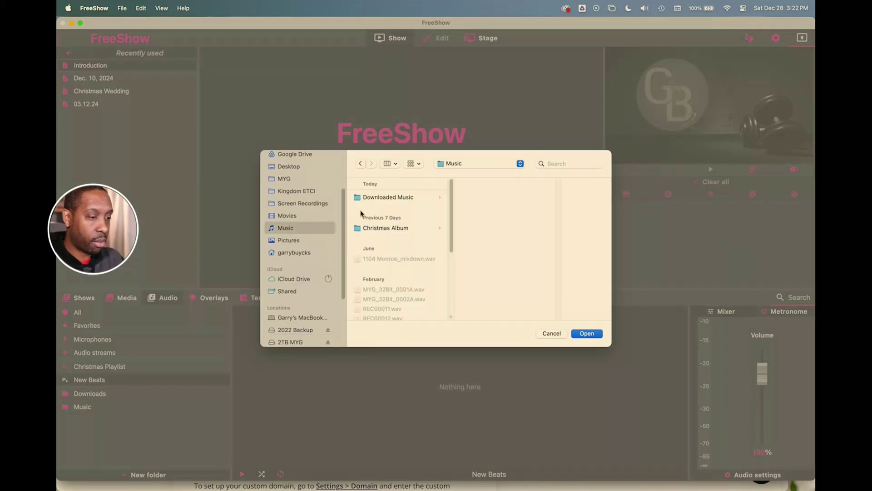
pyautogui.click(385, 198)
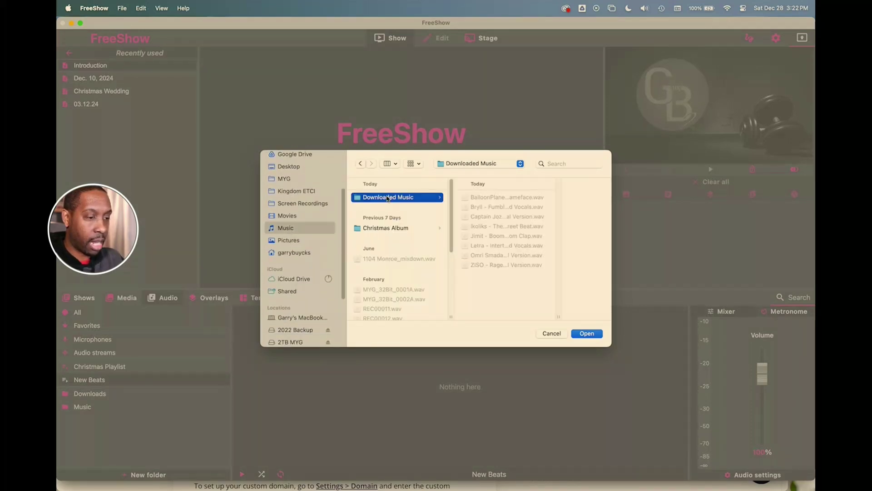
pyautogui.click(589, 334)
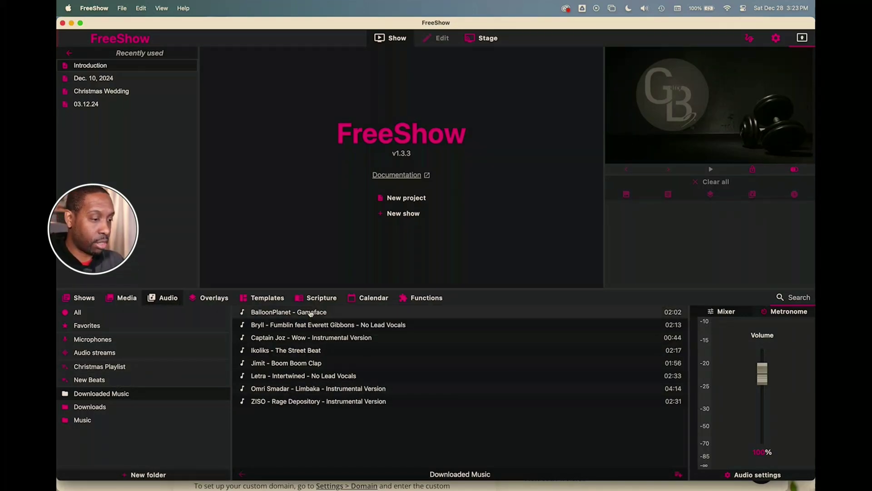
# - Drag Gameface, Bryll's Fumblin, Boom Boom Clap and Limbaka into New Beats, then open it
pyautogui.moveTo(310, 313); pyautogui.dragTo(144, 381)
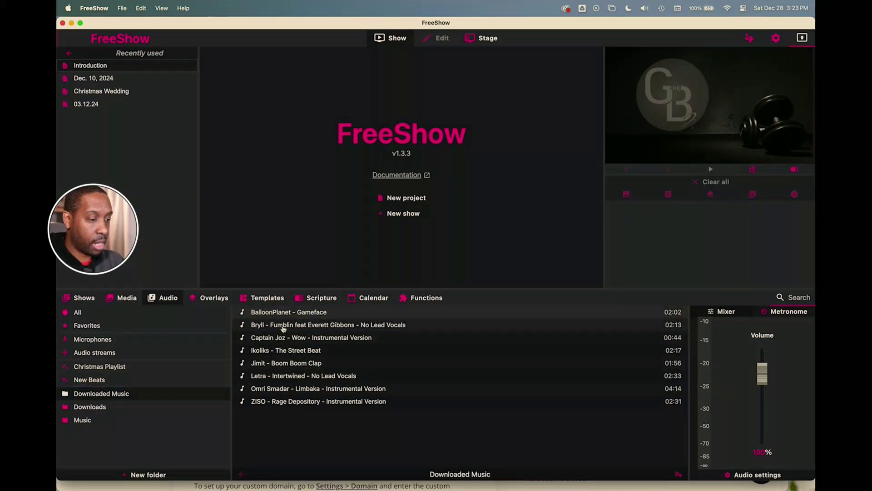
pyautogui.moveTo(283, 326); pyautogui.dragTo(136, 384)
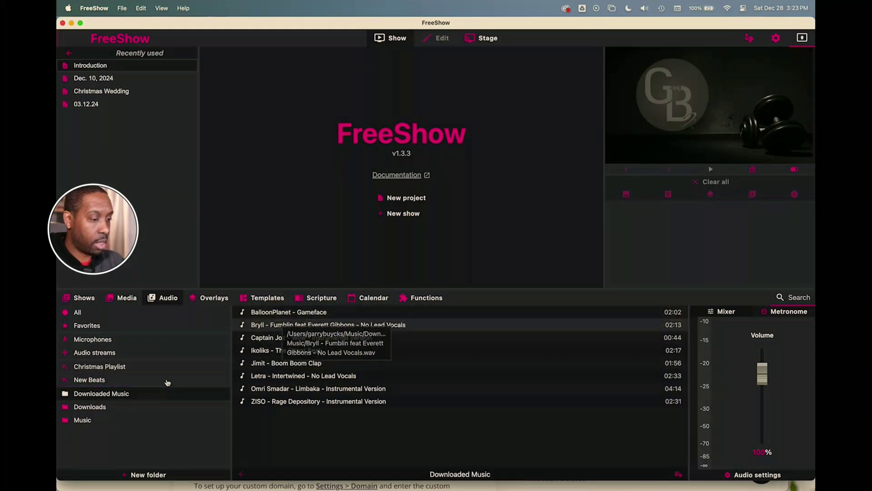
pyautogui.moveTo(263, 361); pyautogui.dragTo(134, 383)
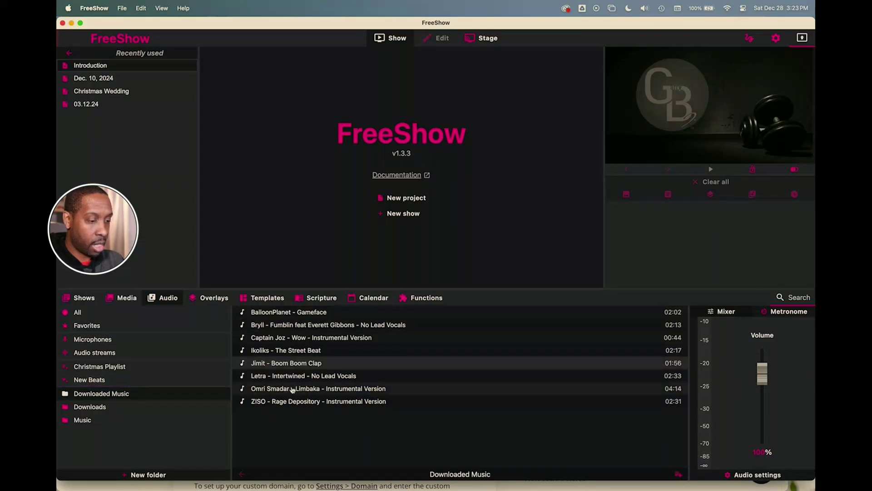
pyautogui.moveTo(292, 387); pyautogui.dragTo(127, 383)
pyautogui.click(111, 383)
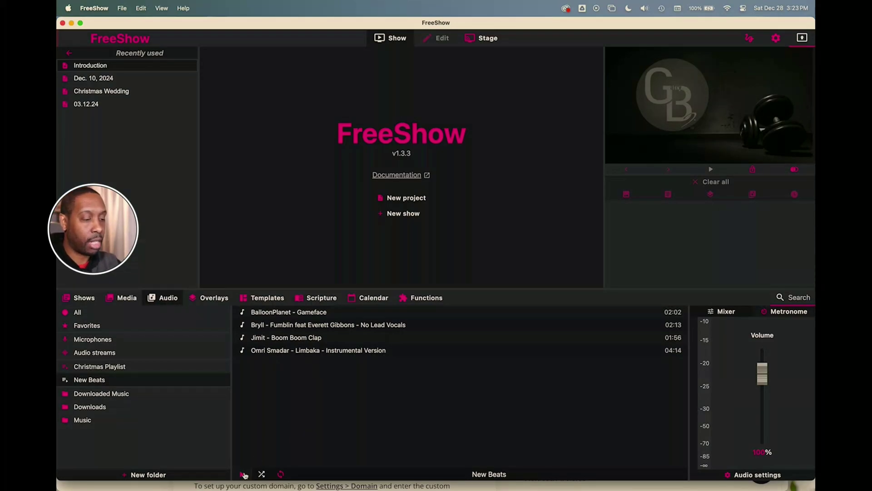
# - Play New Beats, open the 03.12.24 project, and show Numbers 1:2 (NLT) on the output
pyautogui.click(242, 474)
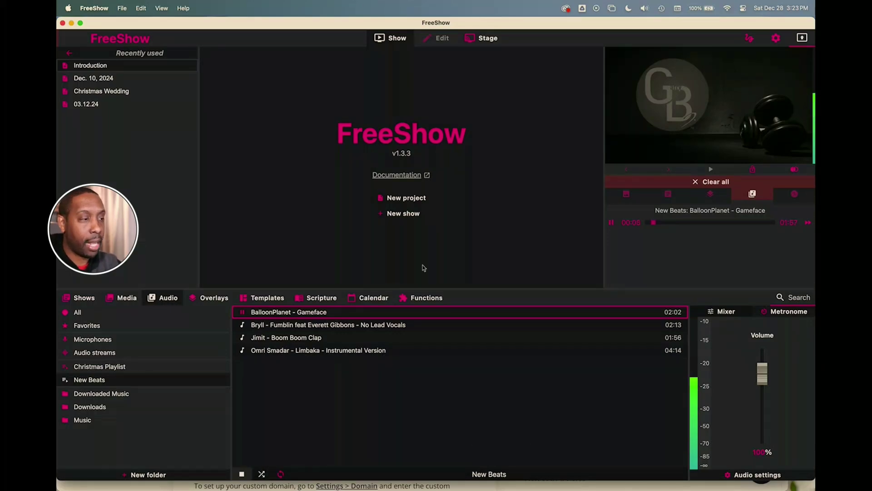
pyautogui.click(94, 104)
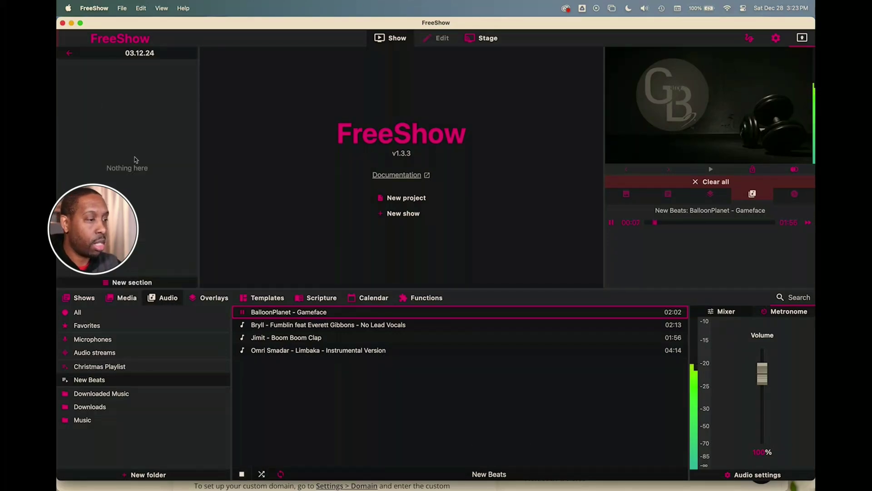
pyautogui.click(317, 297)
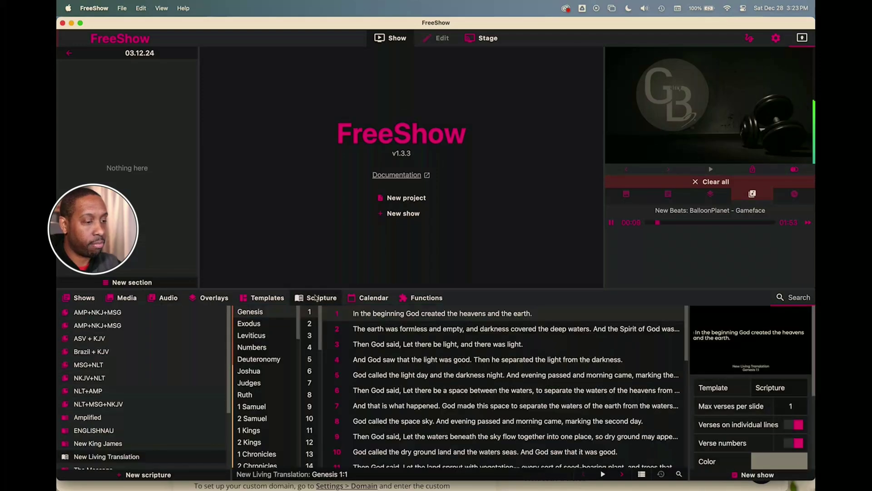
pyautogui.click(272, 347)
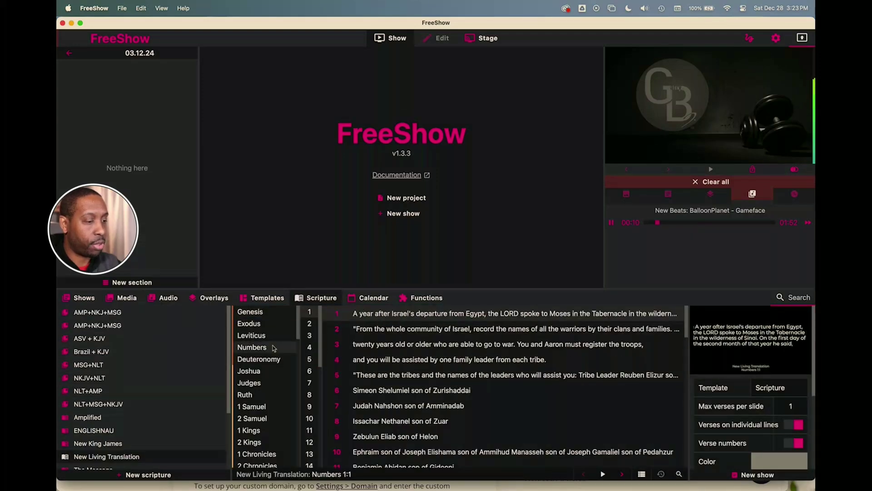
pyautogui.click(378, 331)
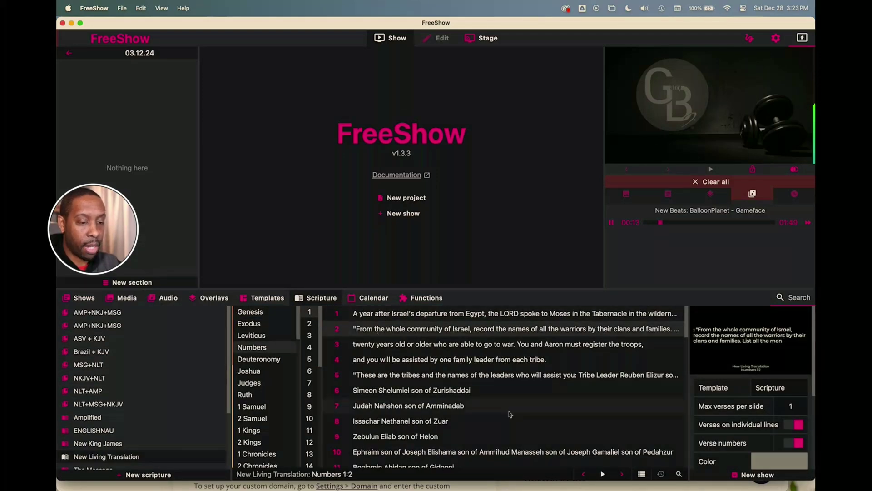
pyautogui.click(603, 474)
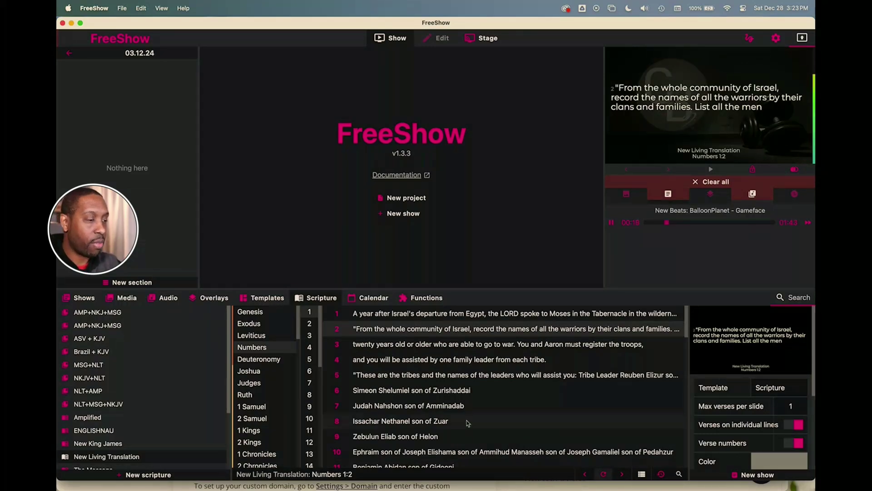
pyautogui.click(86, 298)
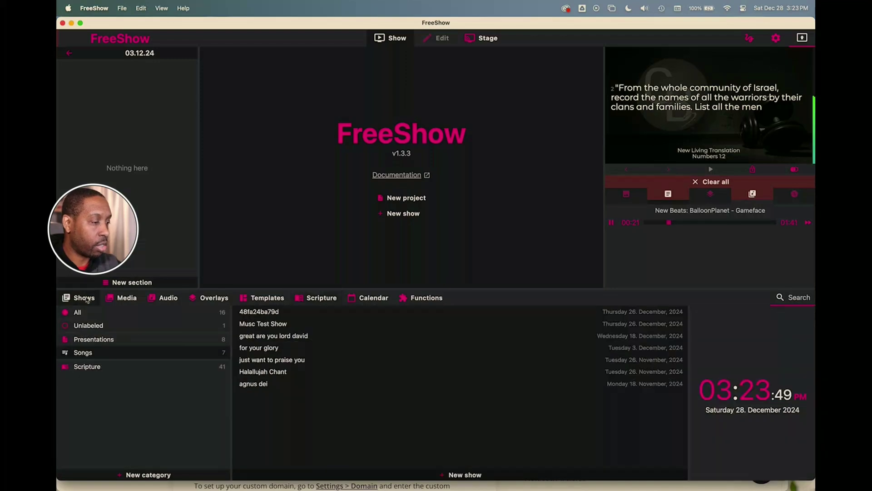
# - Present Musc Test Show's first slide and start the 15min Countdown timer
pyautogui.click(268, 324)
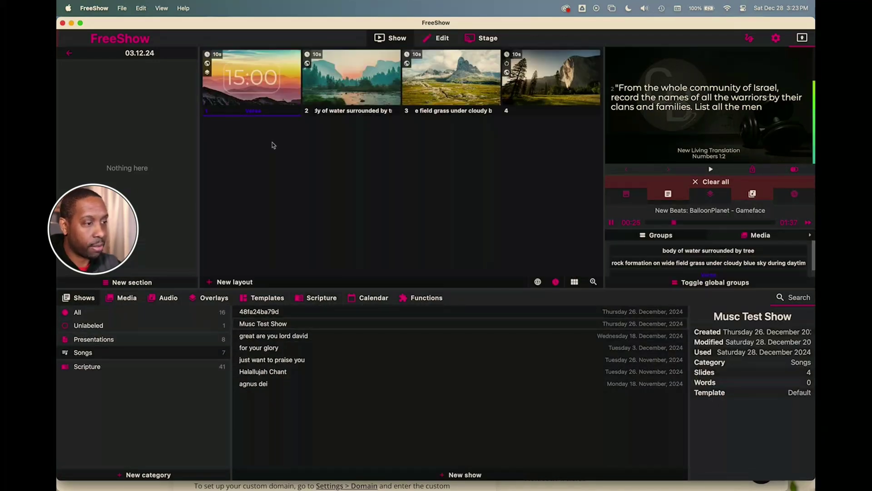
pyautogui.click(269, 91)
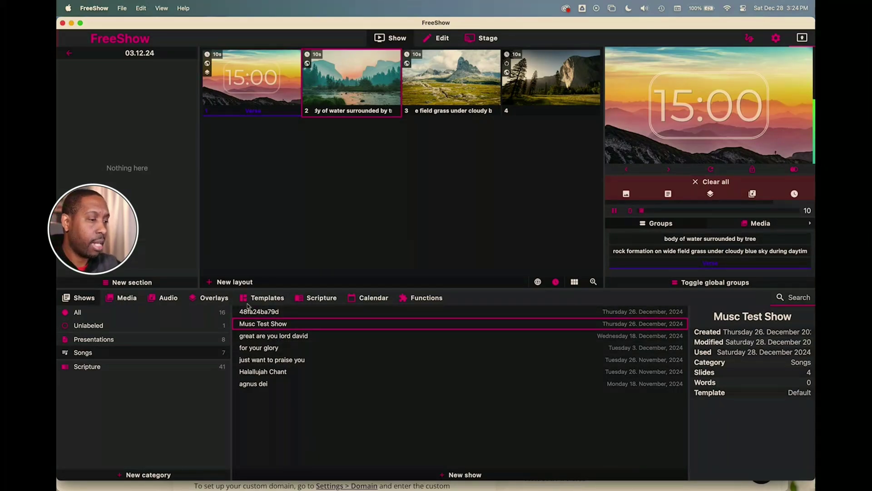
pyautogui.click(428, 297)
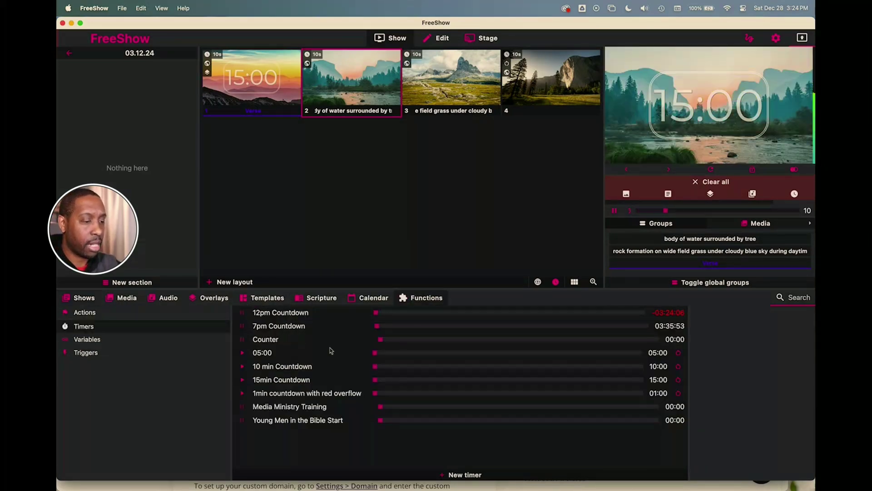
pyautogui.click(244, 382)
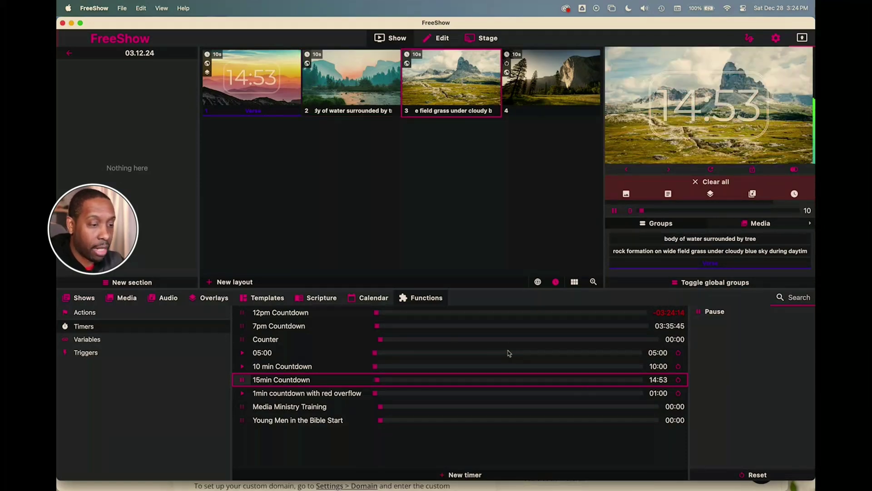
# - Lower the audio playback volume to about 34% in the audio library
pyautogui.click(162, 298)
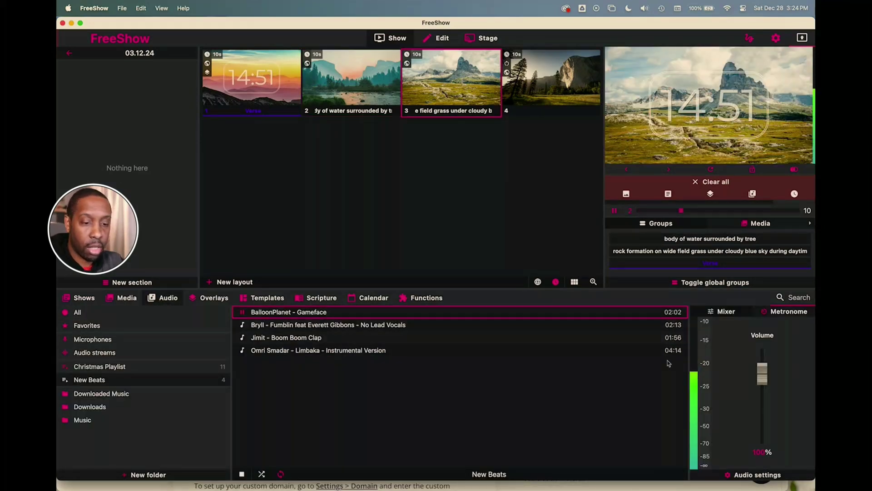
pyautogui.moveTo(764, 377); pyautogui.dragTo(765, 405)
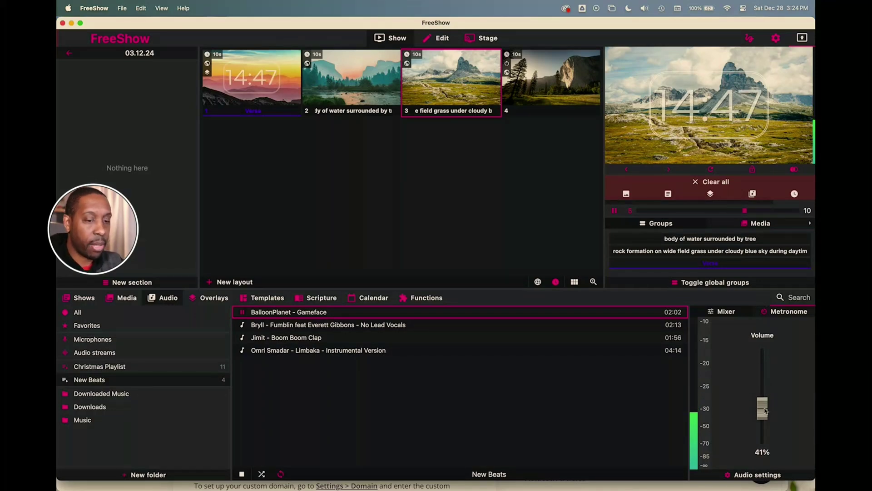
pyautogui.moveTo(764, 411); pyautogui.dragTo(766, 415)
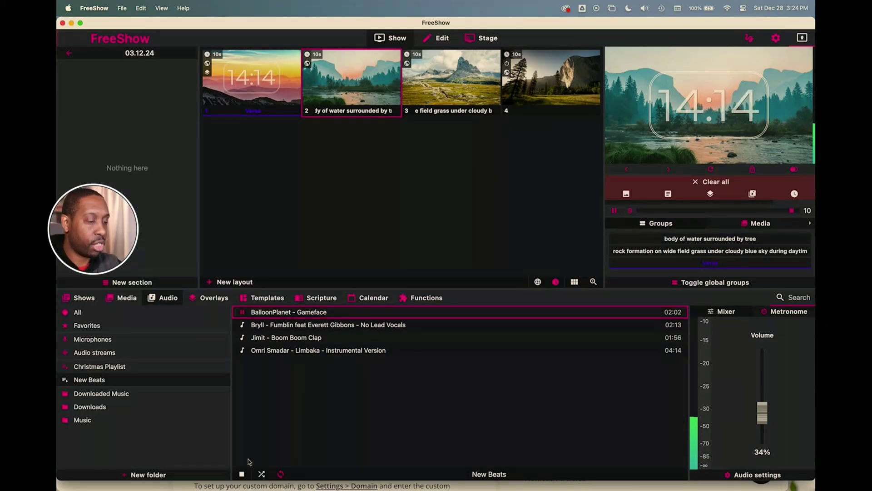
# - Stop the BalloonPlanet - Gameface track and collapse then reopen the library drawer
pyautogui.click(242, 475)
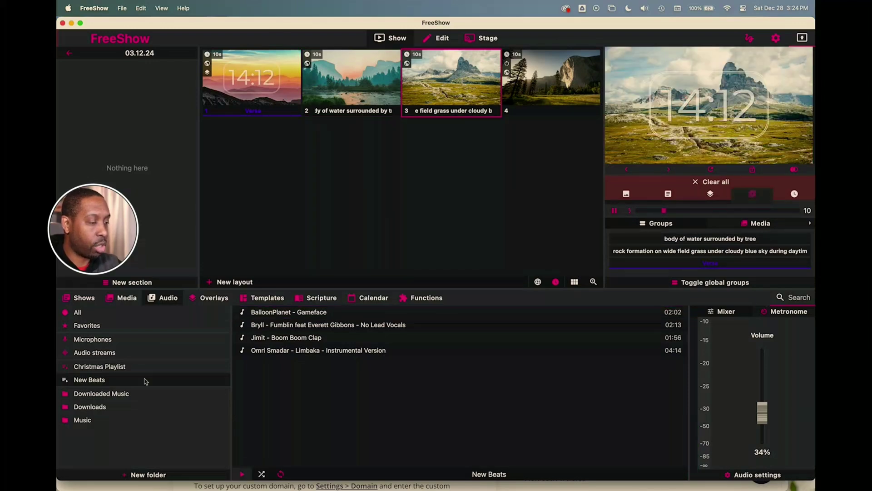
pyautogui.click(163, 298)
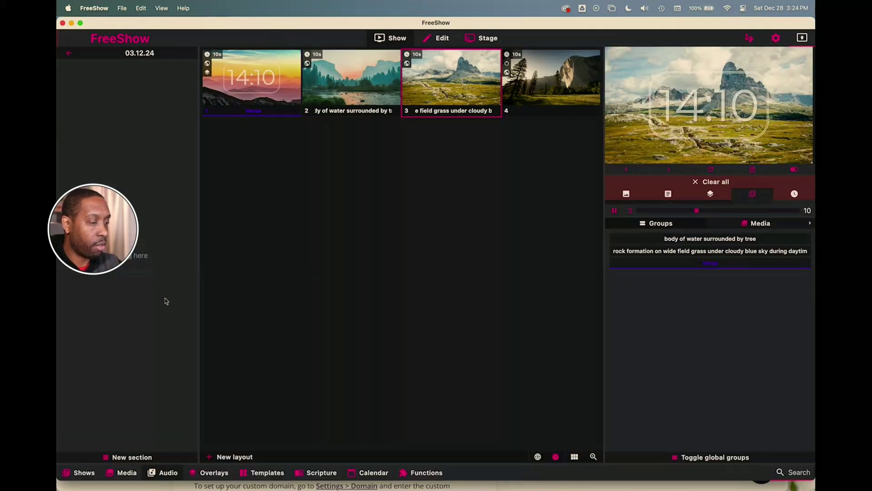
pyautogui.click(166, 473)
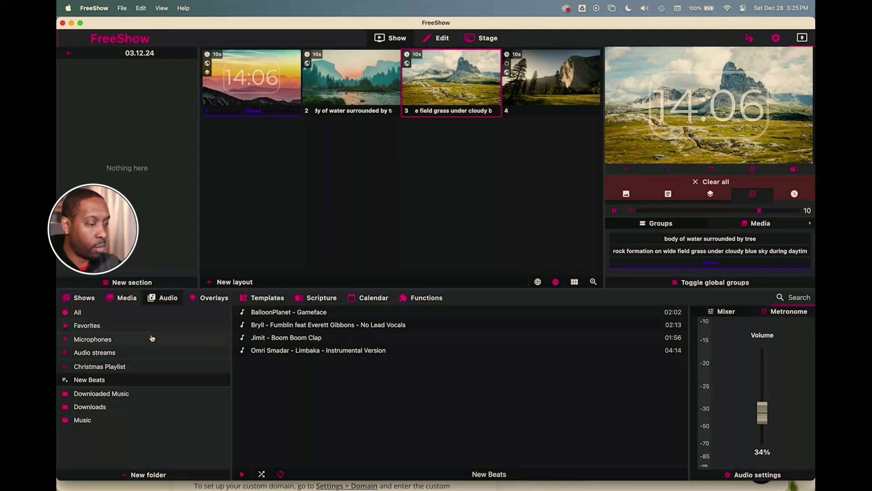
# - List the eight tracks of the Downloaded Music folder in the audio library
pyautogui.click(128, 297)
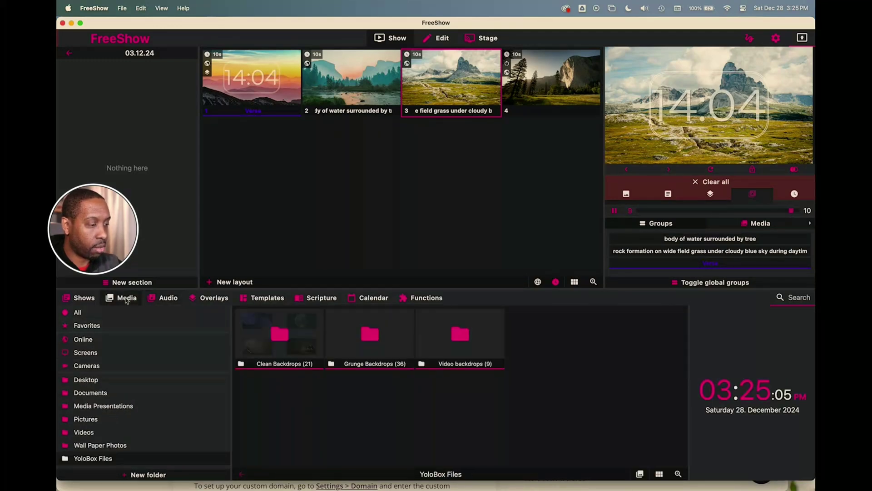
pyautogui.click(162, 298)
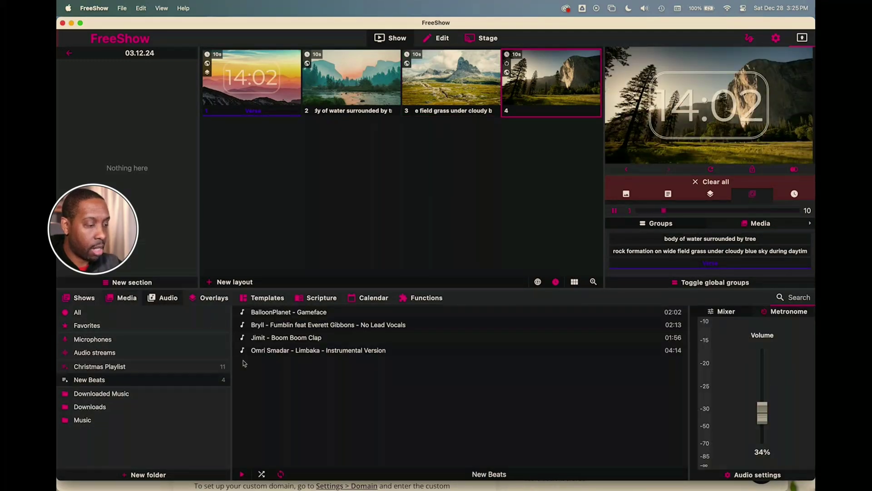
pyautogui.click(100, 340)
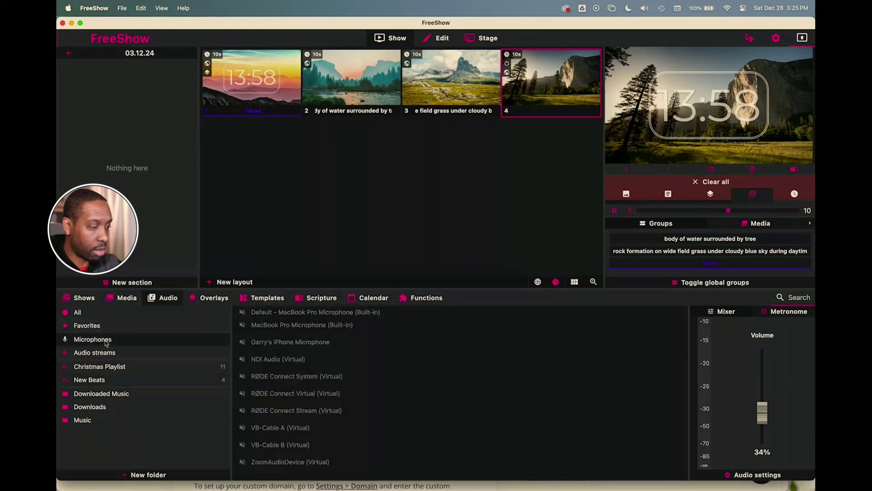
pyautogui.click(105, 395)
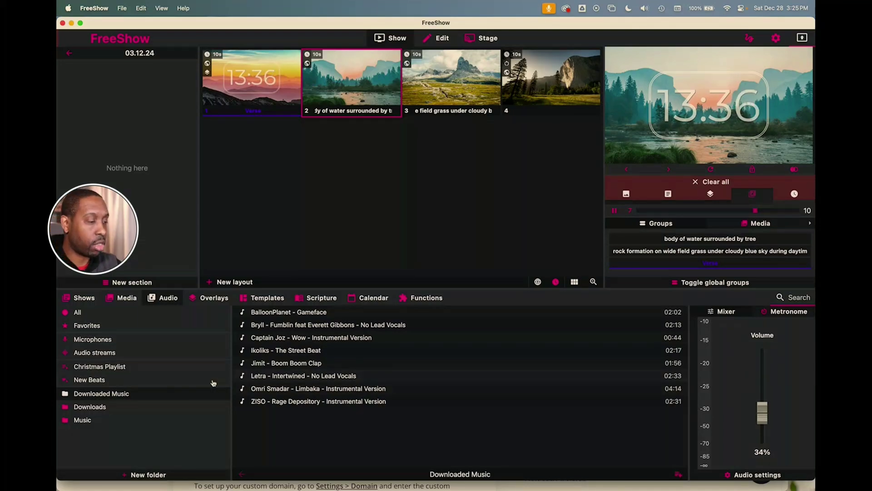
pyautogui.doubleClick(140, 379)
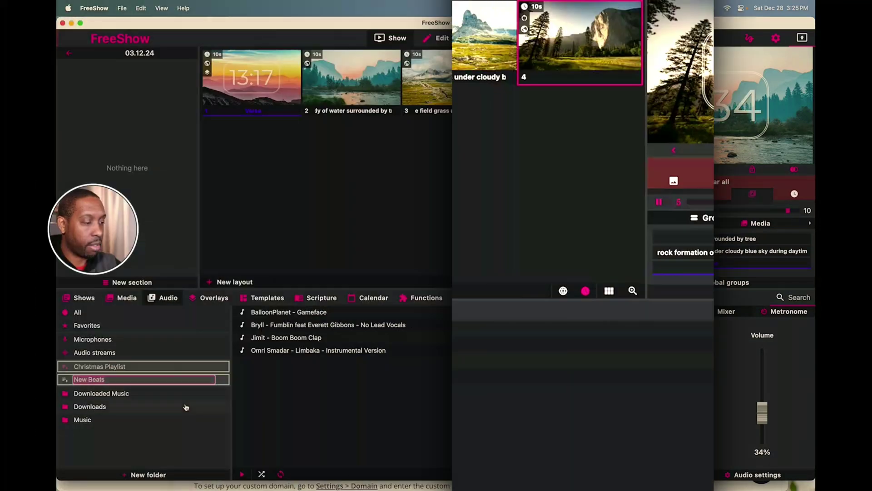
pyautogui.click(296, 411)
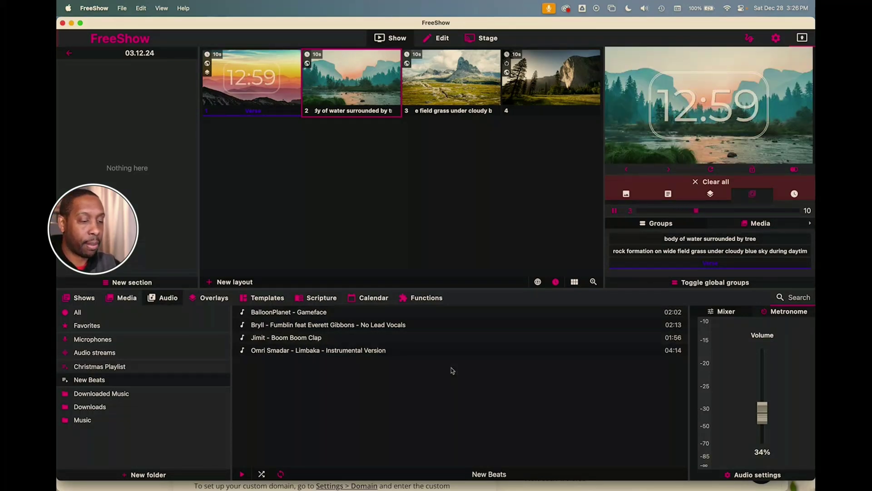
pyautogui.click(165, 397)
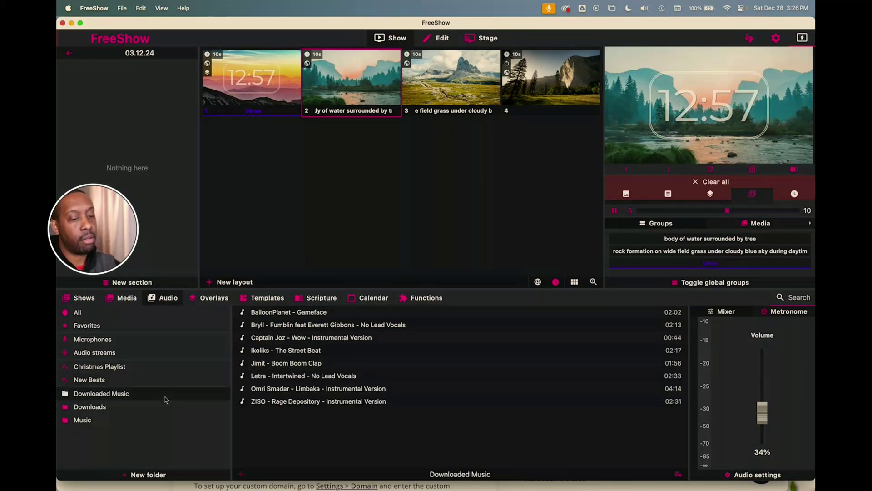